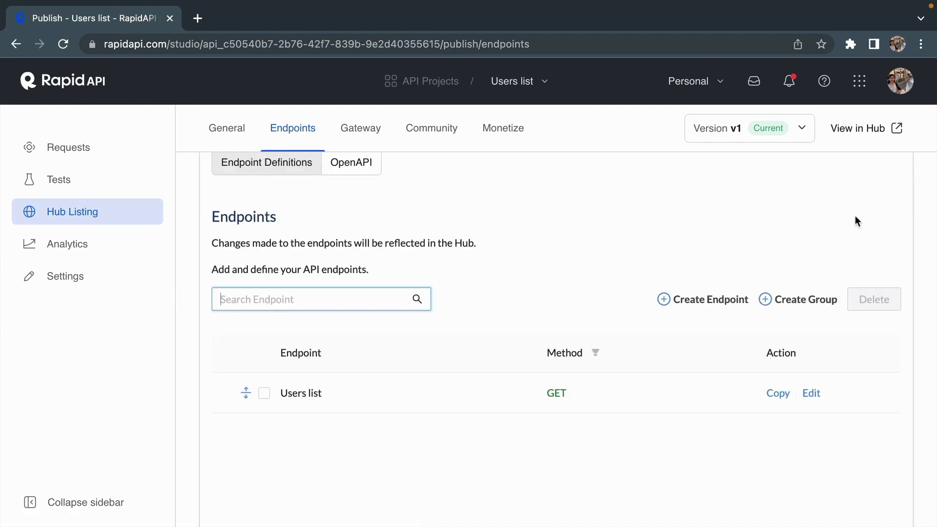
# Open the Users list project from the API projects overview and go to its requests.
pyautogui.click(500, 129)
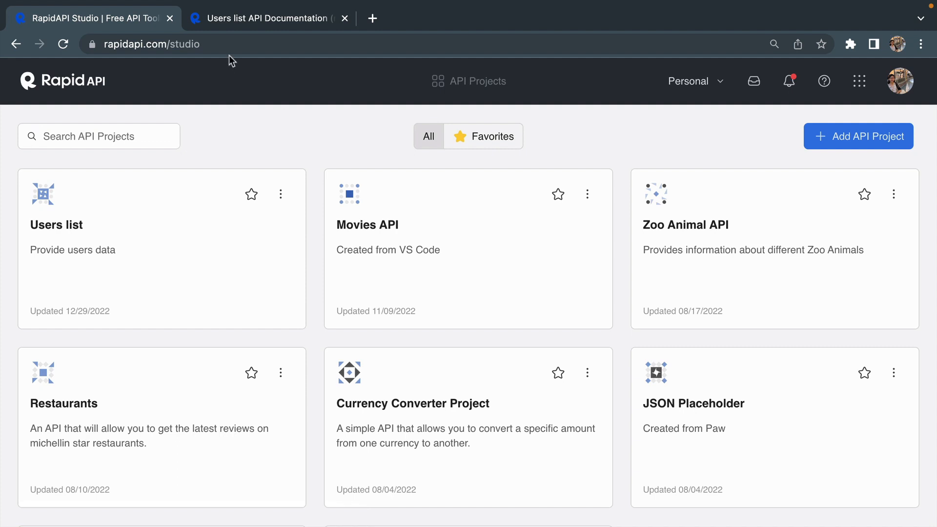
pyautogui.click(225, 45)
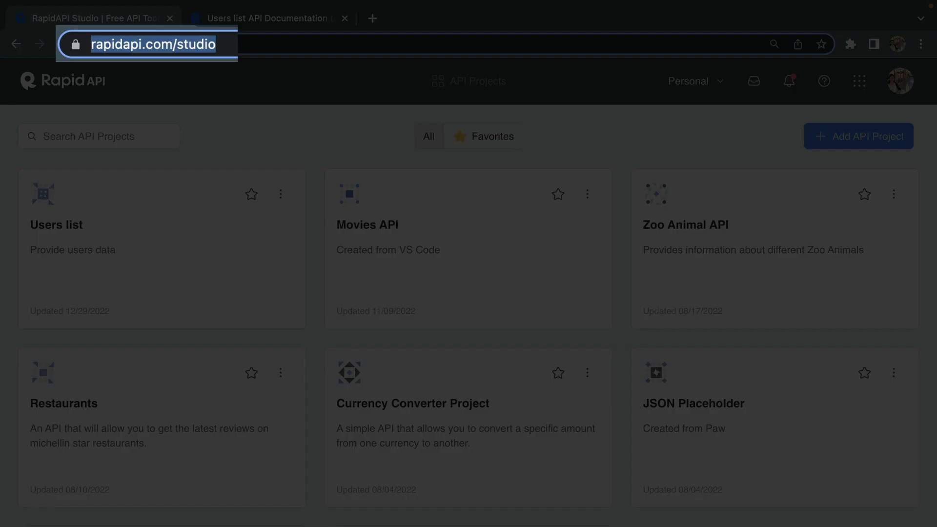
pyautogui.click(254, 155)
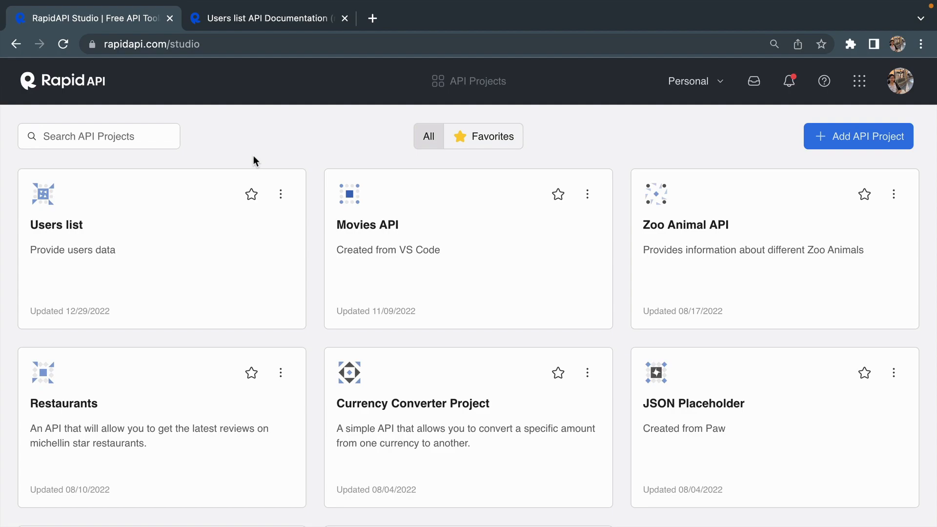
pyautogui.click(203, 247)
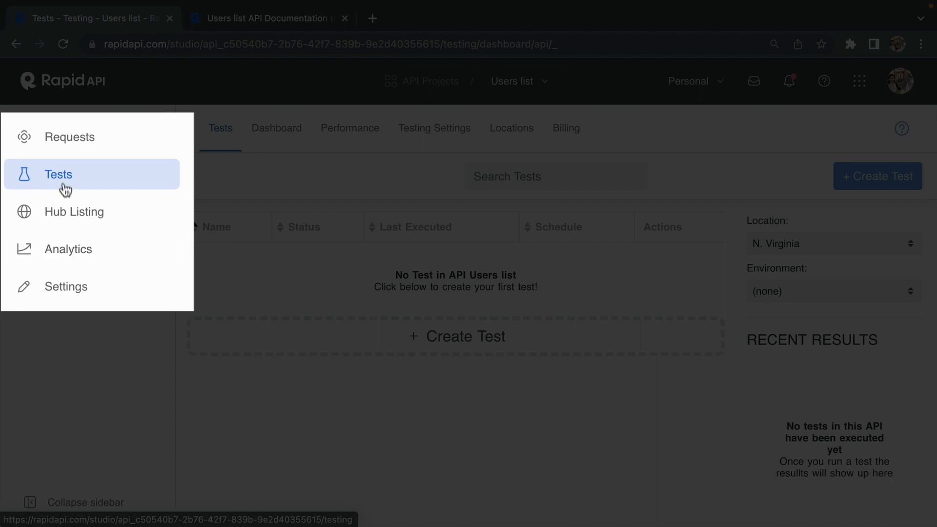
pyautogui.click(55, 147)
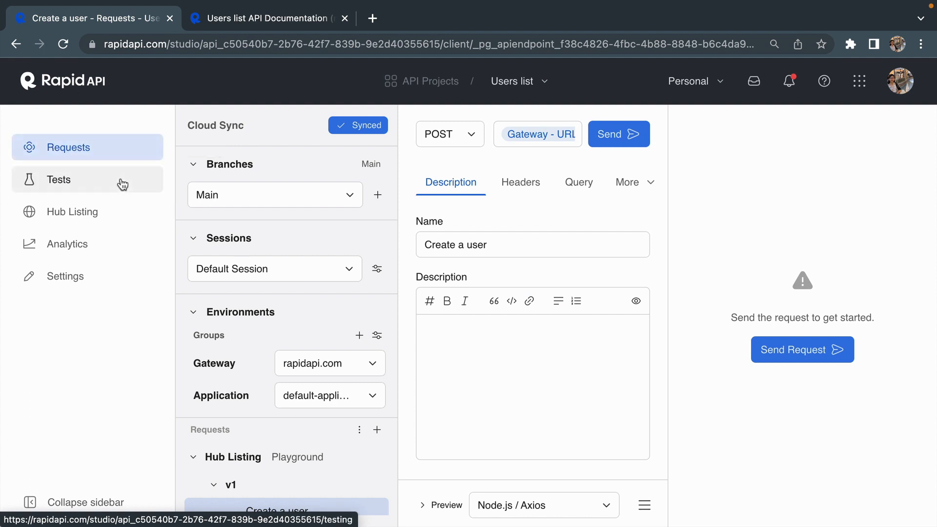
# Examine the headers, body and query parameters of the Create a user request under Hub Listing v1.
pyautogui.hotkey('ctrl', '-')
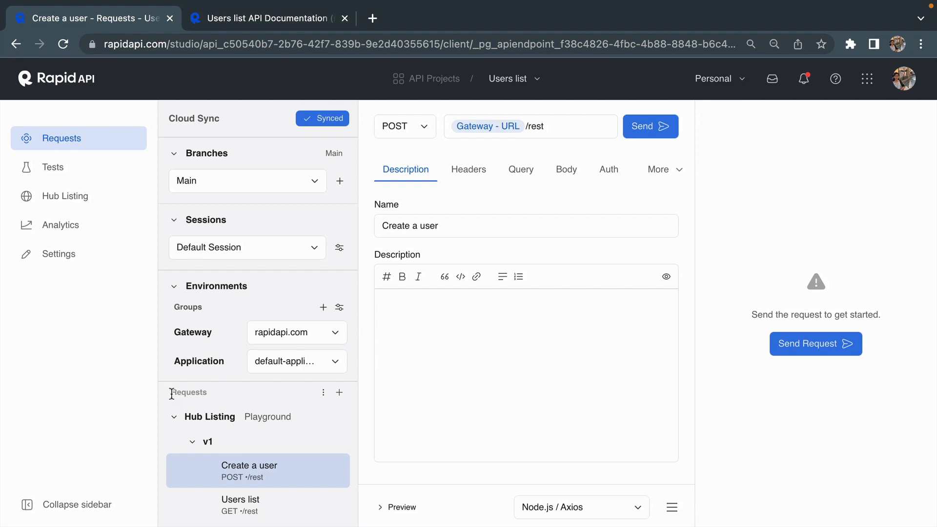
pyautogui.moveTo(171, 393); pyautogui.dragTo(222, 393)
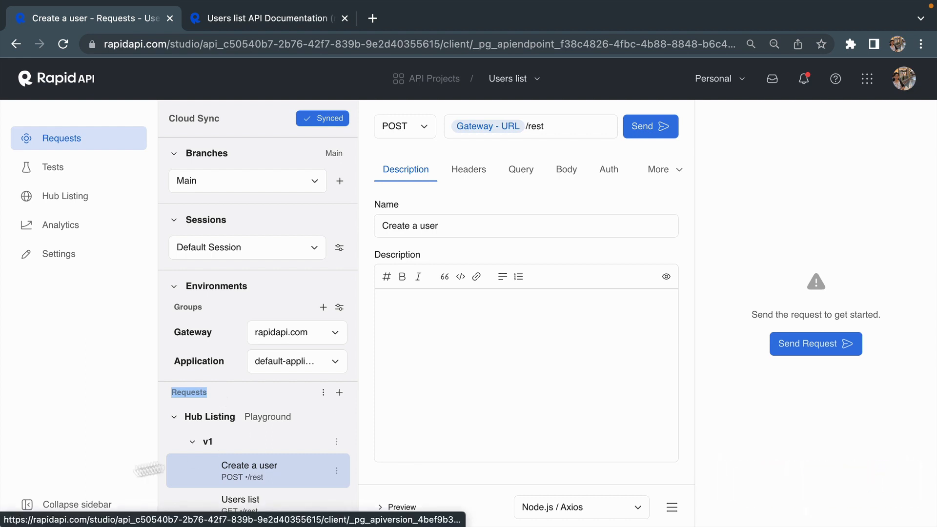
pyautogui.click(123, 456)
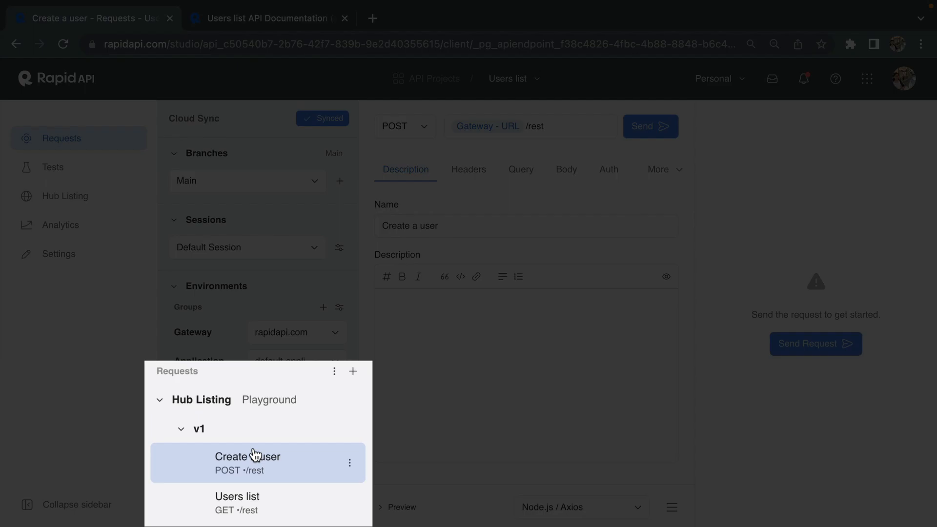
pyautogui.scroll(-1, 255, 454)
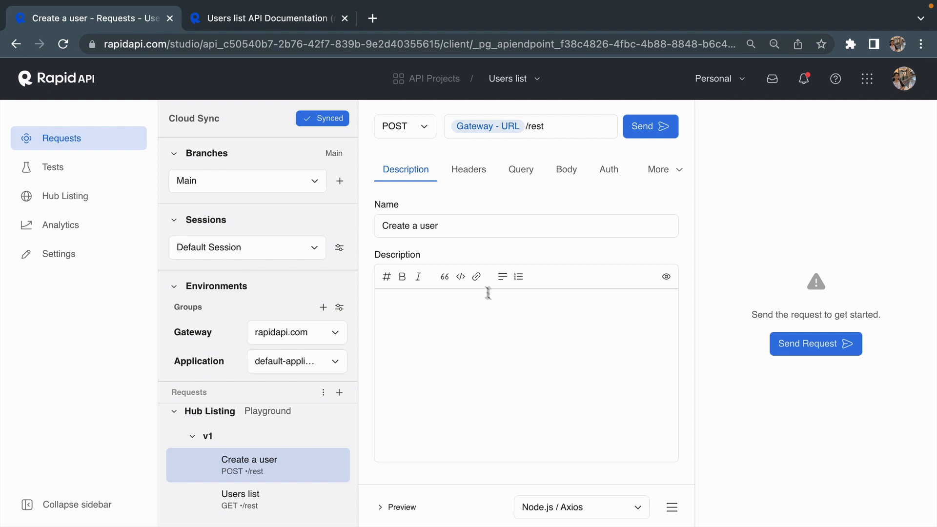
pyautogui.click(470, 175)
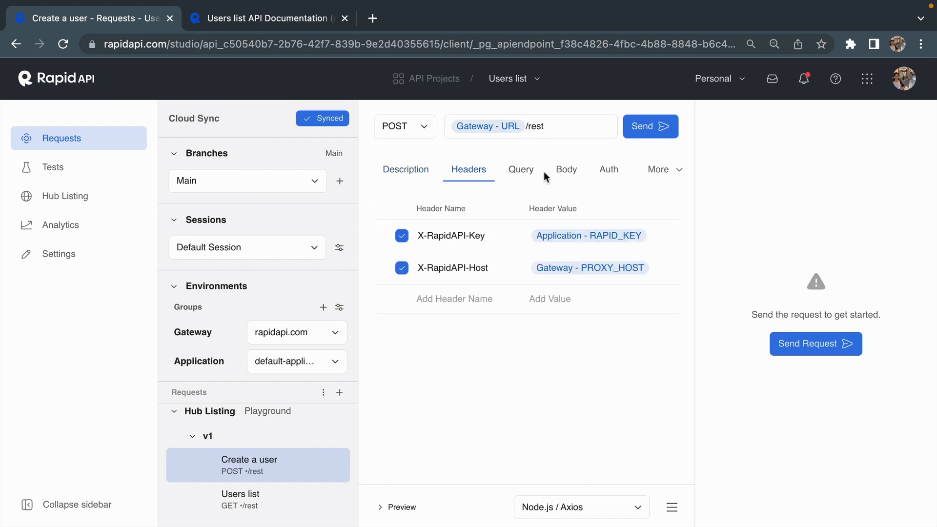
pyautogui.click(579, 179)
pyautogui.click(520, 171)
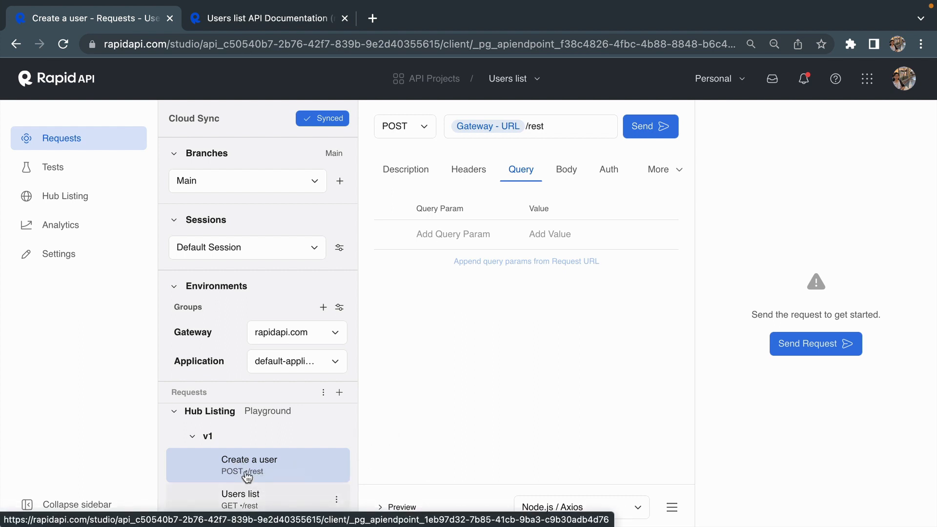
# Add a new request to the project and look at the HTTP methods it offers, keeping GET.
pyautogui.click(339, 393)
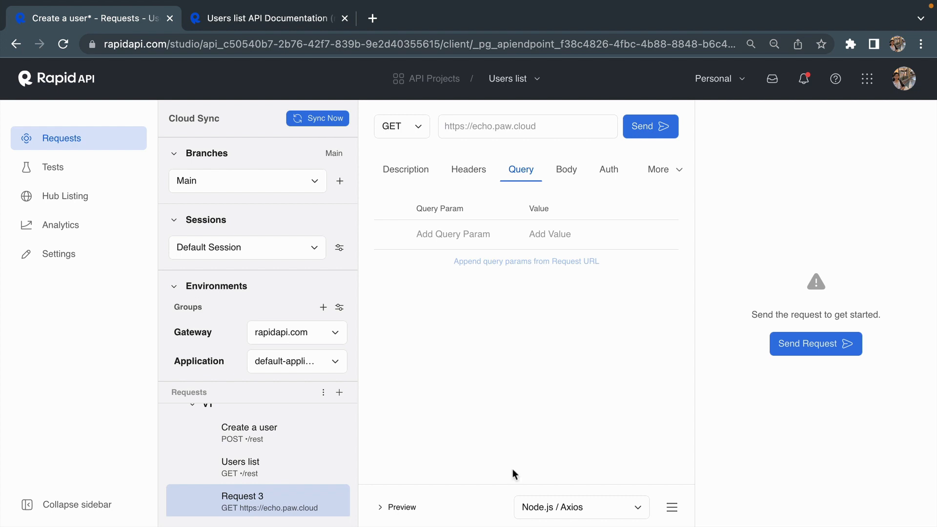
pyautogui.click(423, 128)
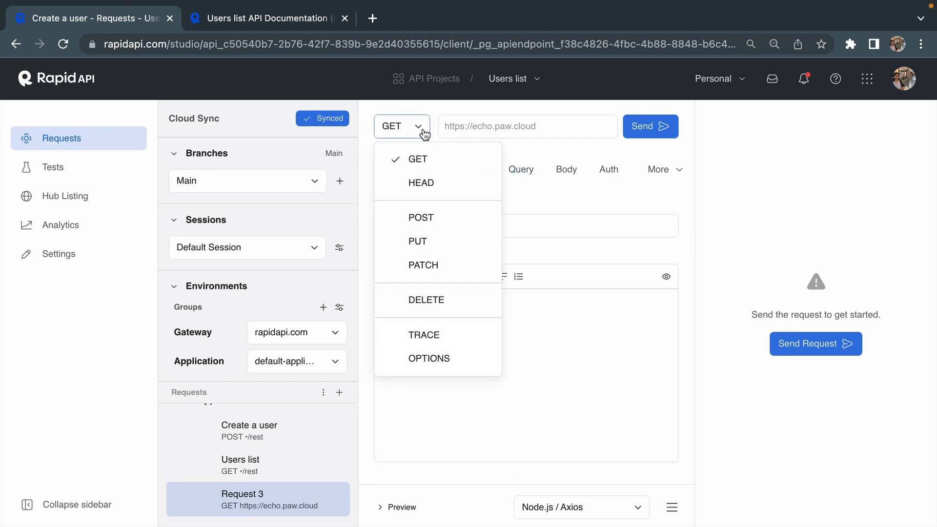
pyautogui.click(508, 127)
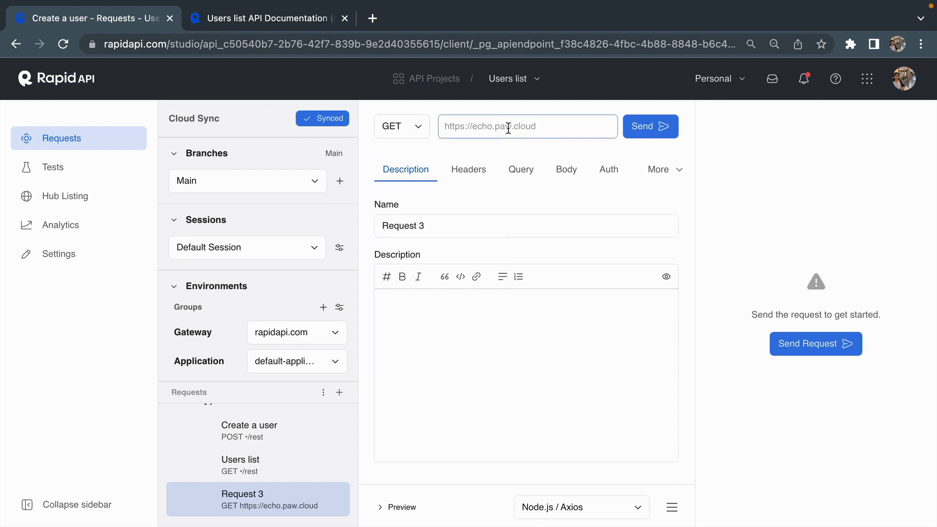
# Examine the new request's header, query, body and authorization settings.
pyautogui.click(427, 171)
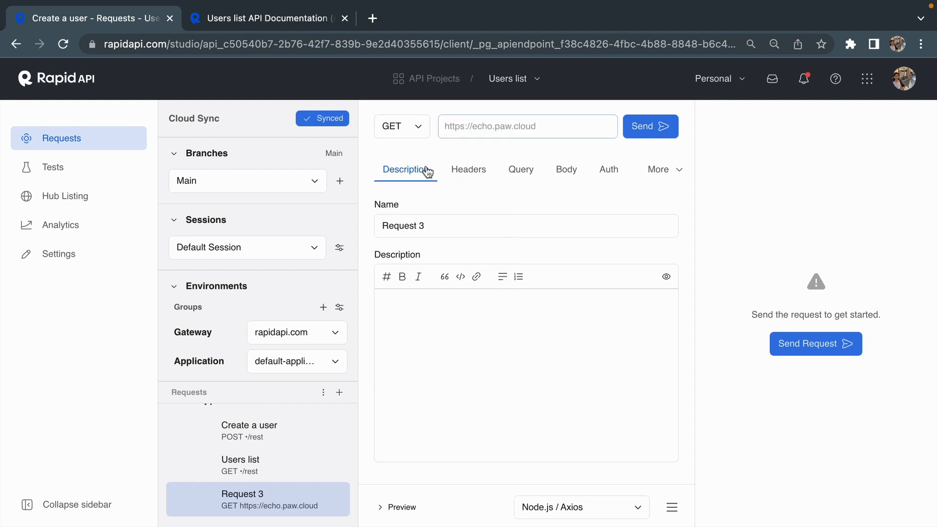
pyautogui.click(462, 172)
pyautogui.click(515, 171)
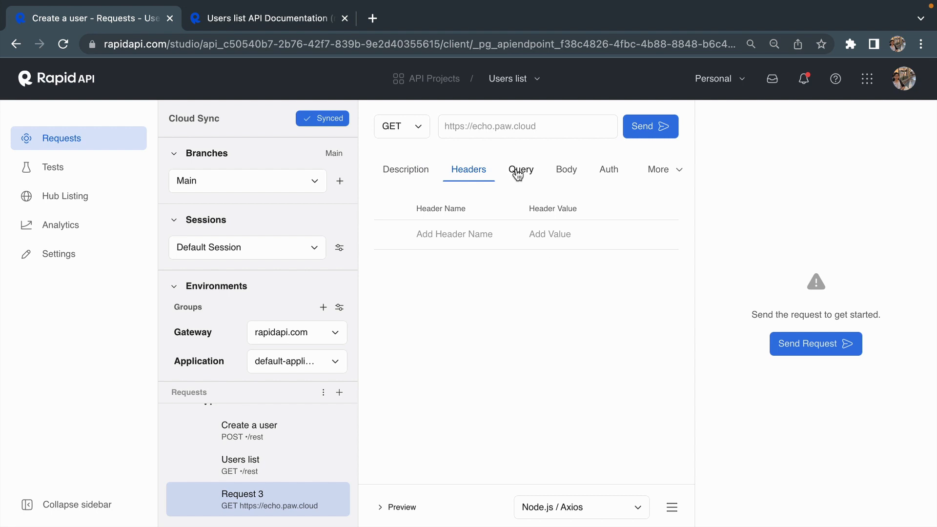
pyautogui.click(578, 172)
pyautogui.click(611, 172)
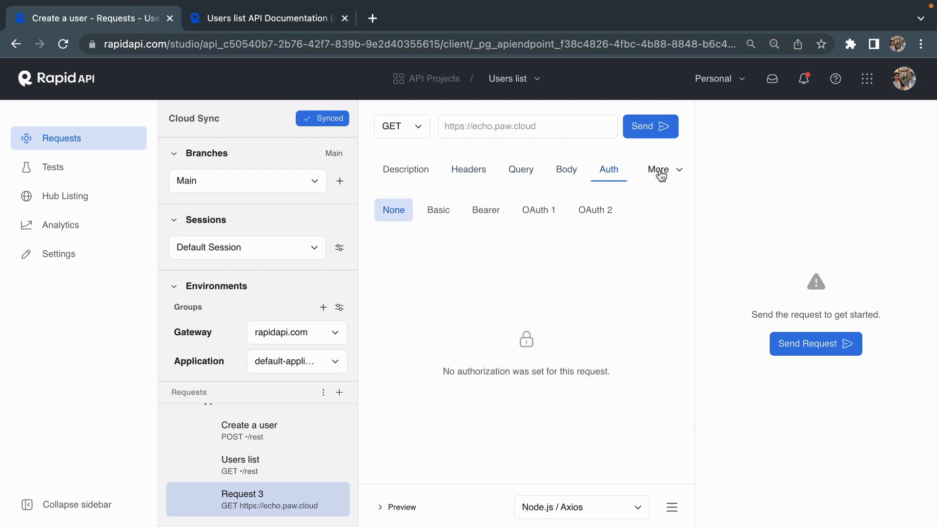
pyautogui.click(264, 504)
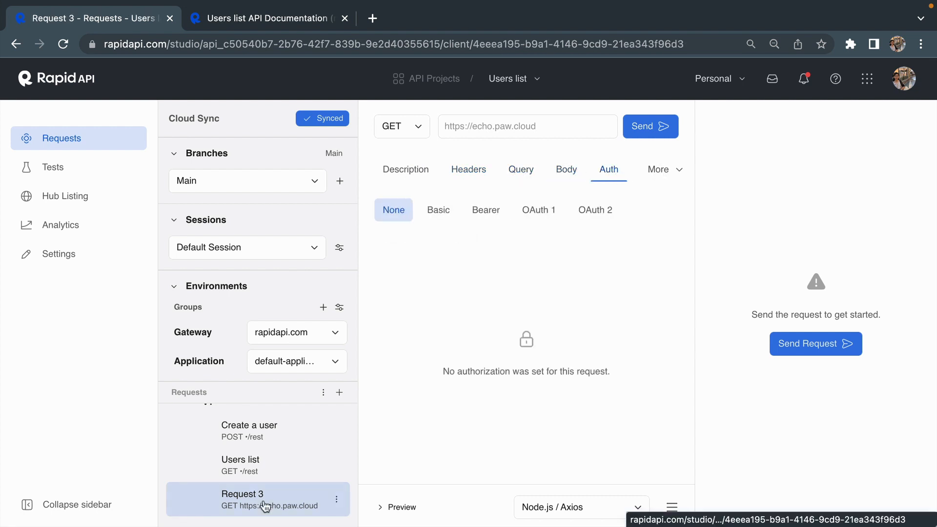
# Send the Users list GET request and look through its JSON response.
pyautogui.click(249, 464)
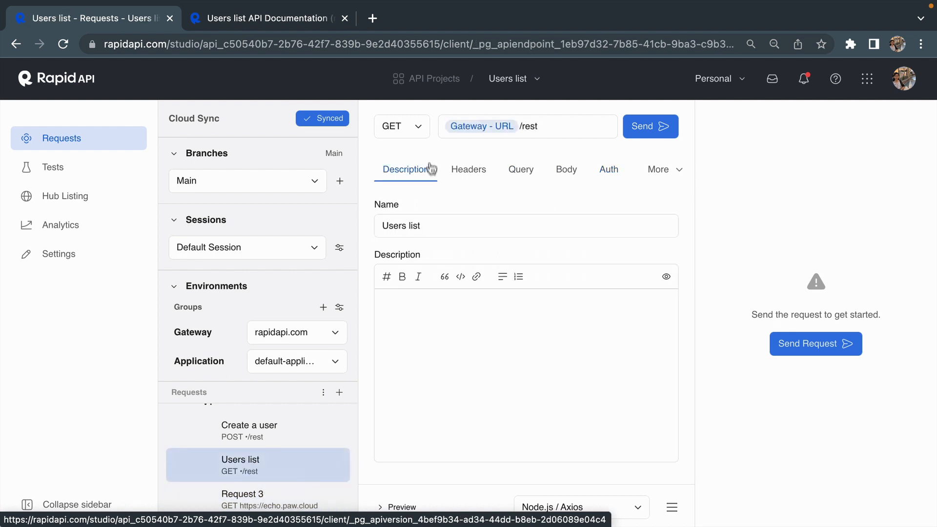
pyautogui.click(646, 132)
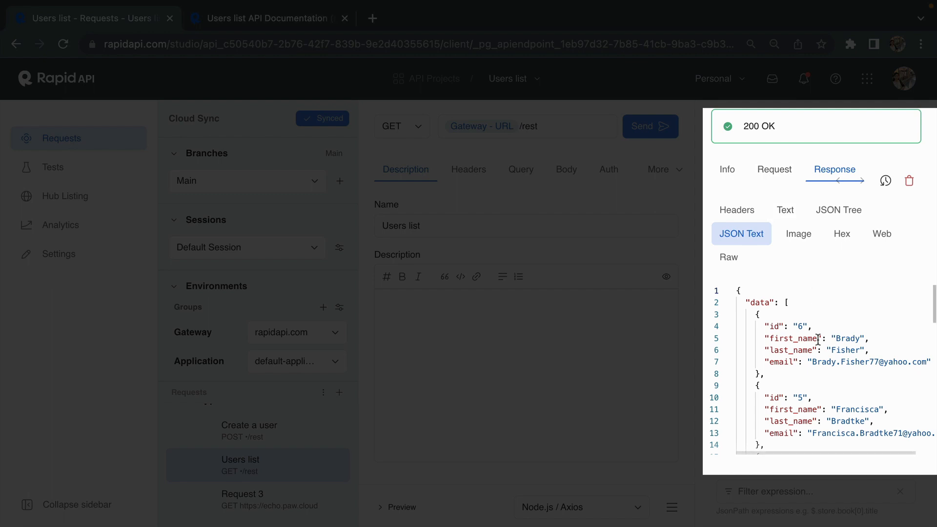
pyautogui.scroll(-5, 818, 338)
pyautogui.scroll(5, 818, 338)
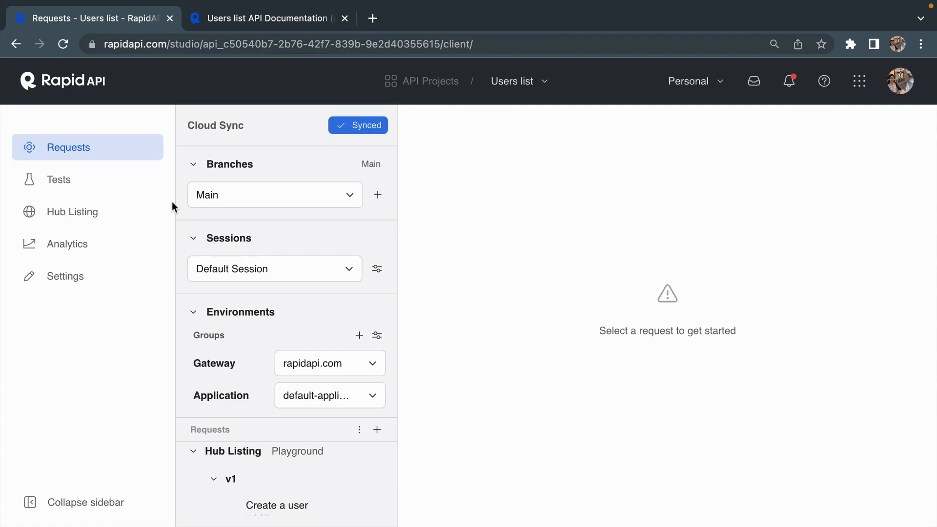
# Look at the project's branches and the form for creating a branch, leaving without creating one.
pyautogui.click(335, 202)
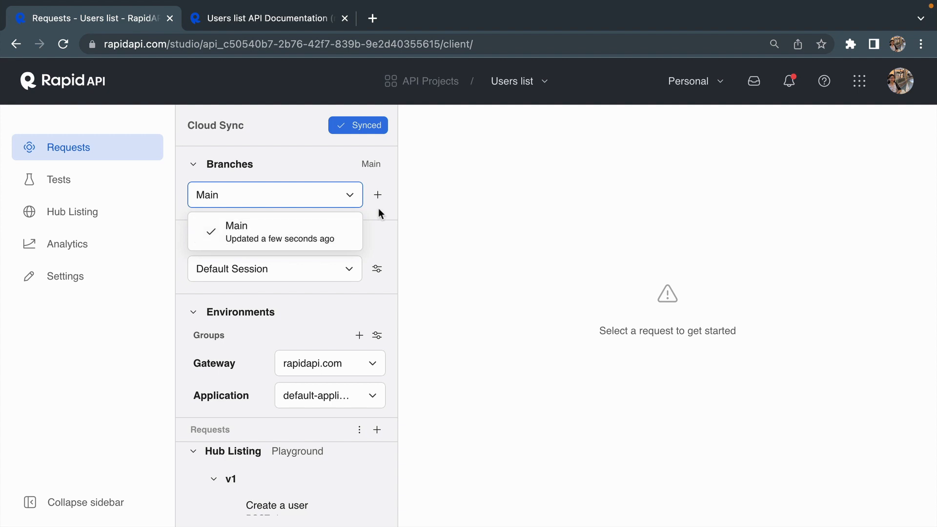
pyautogui.click(321, 172)
pyautogui.click(325, 172)
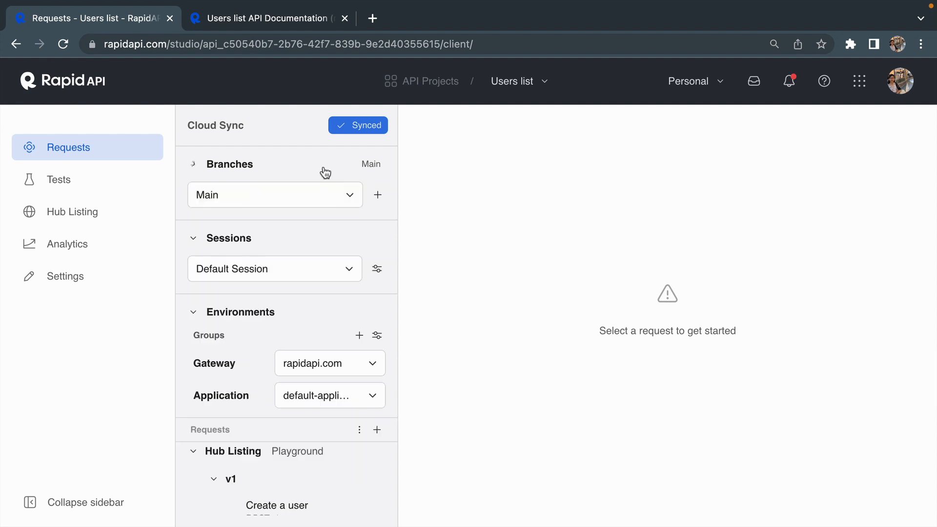
pyautogui.click(378, 195)
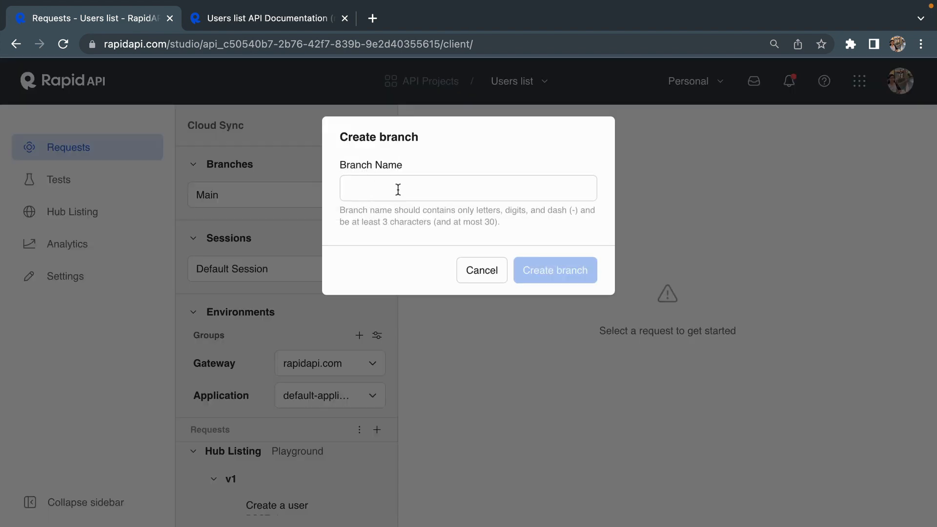
pyautogui.click(496, 270)
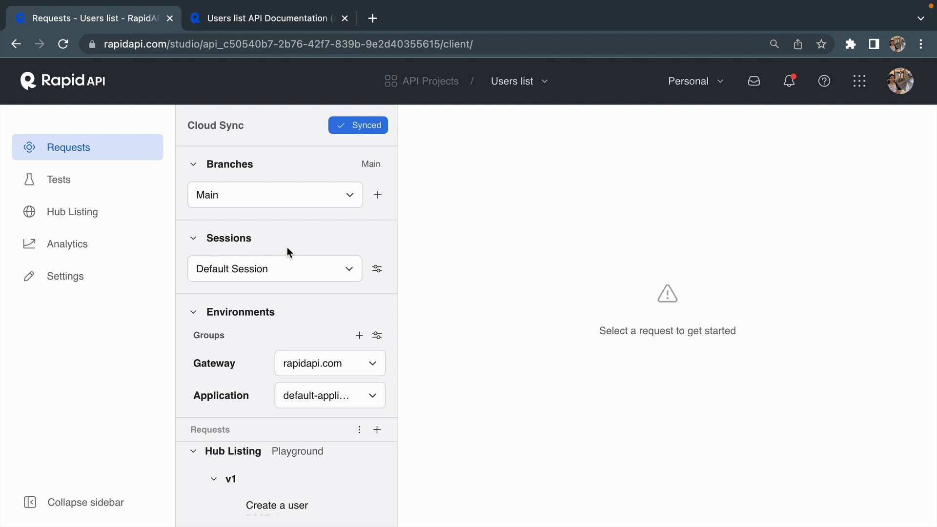
# Check the available sessions and add a new session in the session settings.
pyautogui.click(294, 271)
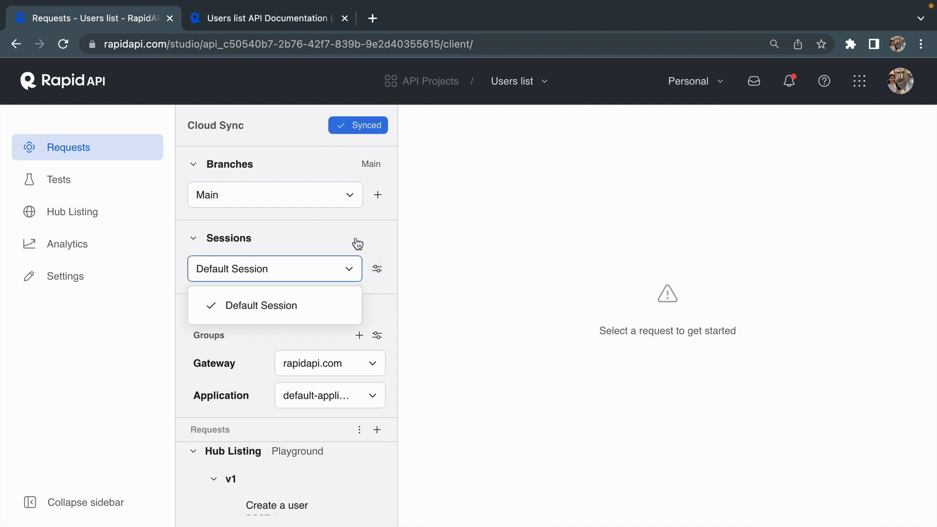
pyautogui.click(357, 243)
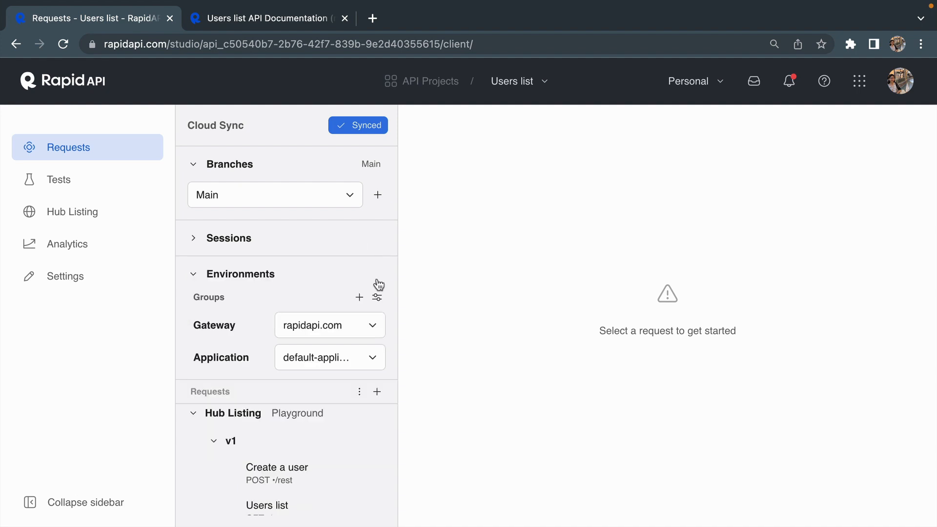
pyautogui.click(351, 243)
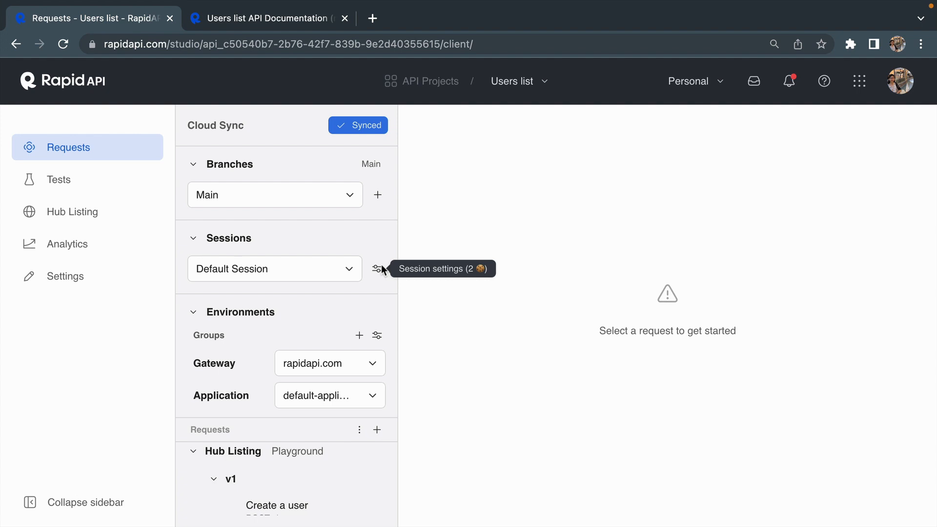
pyautogui.click(381, 266)
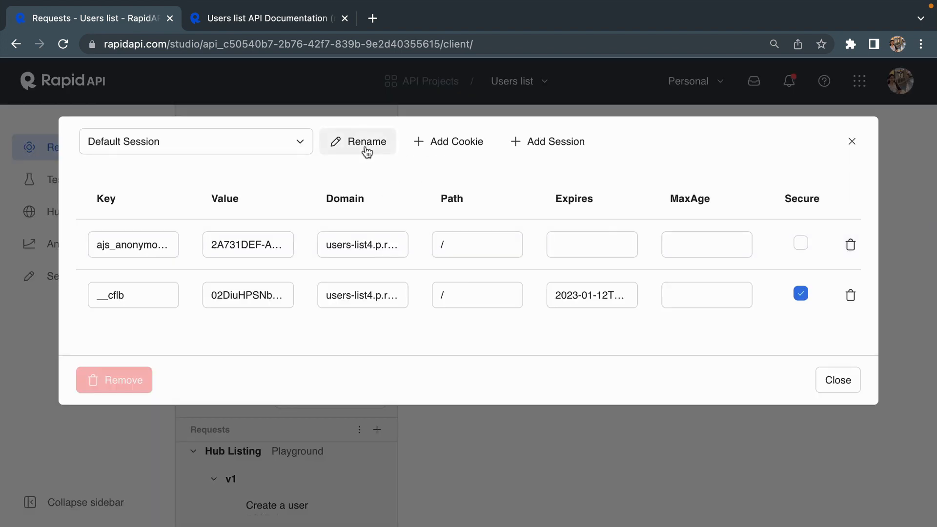
pyautogui.click(560, 143)
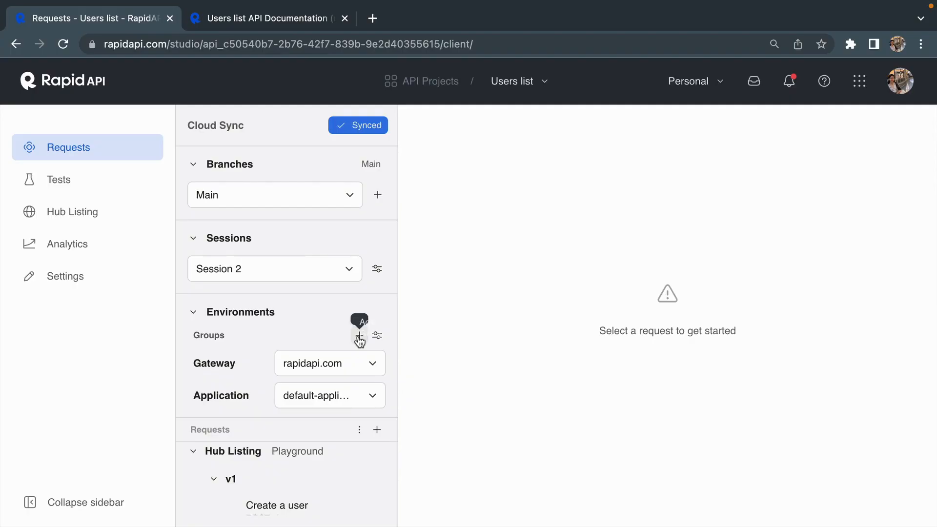
# Add a new environment group and open the rapidapi.com/learn/api environment of the Gateway group.
pyautogui.click(359, 336)
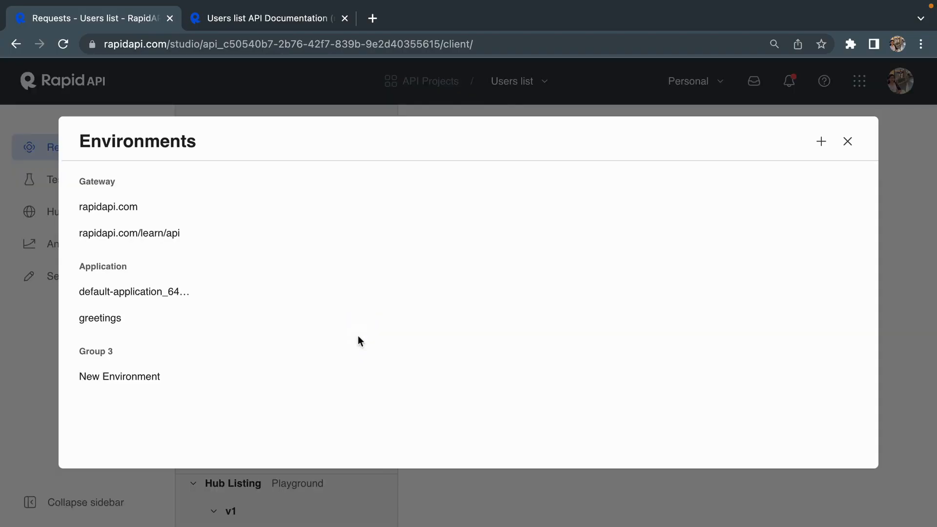
pyautogui.click(152, 241)
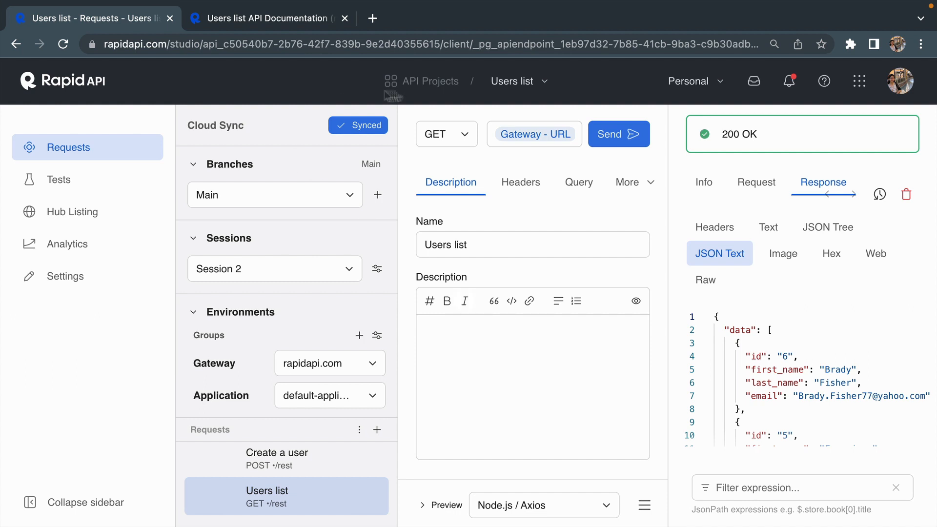
# Return to the API projects overview and open the JSON Placeholder project.
pyautogui.click(420, 92)
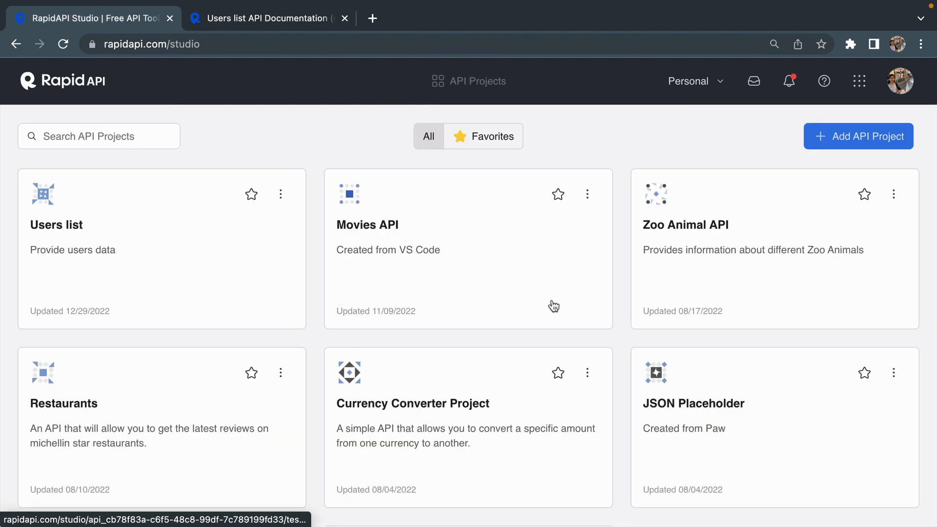
pyautogui.scroll(-2, 403, 362)
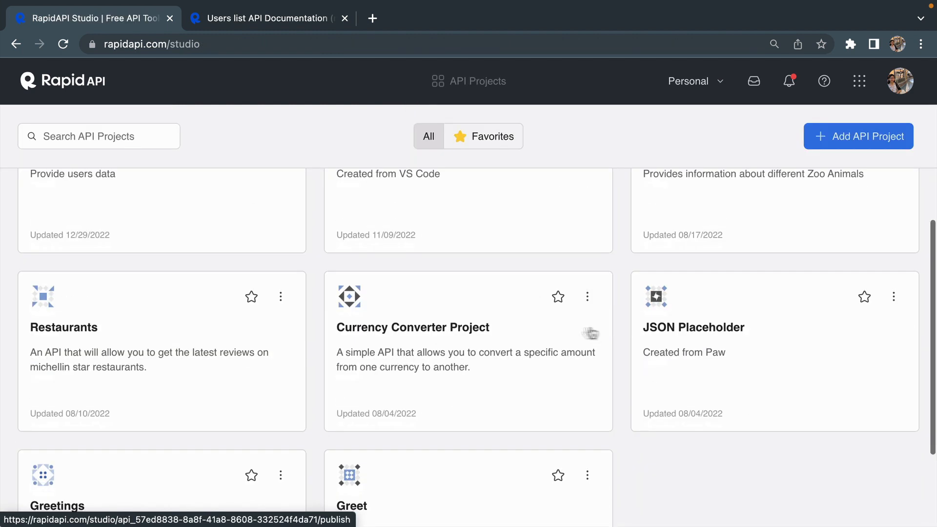
pyautogui.click(706, 393)
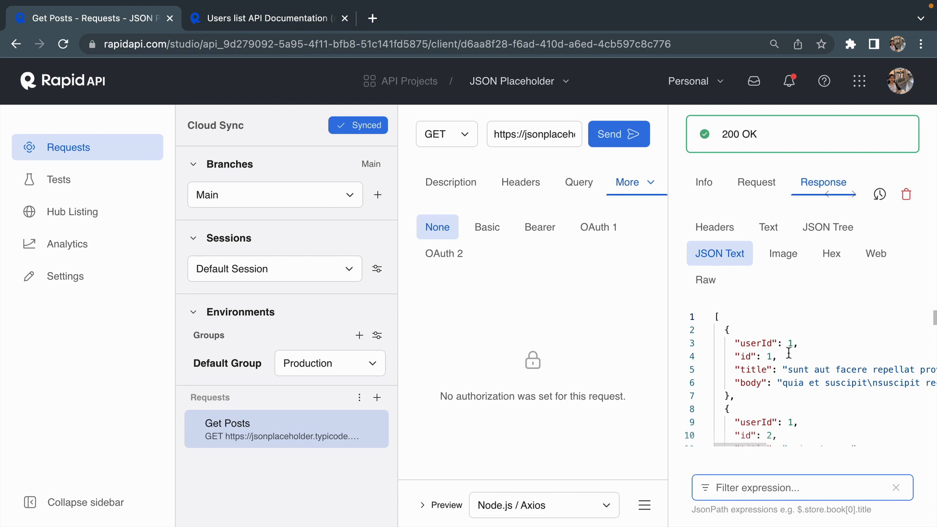
# Look through the Get Posts JSON response and filter it with the JsonPath expression $.0, followed by $.76.
pyautogui.scroll(-5, 777, 399)
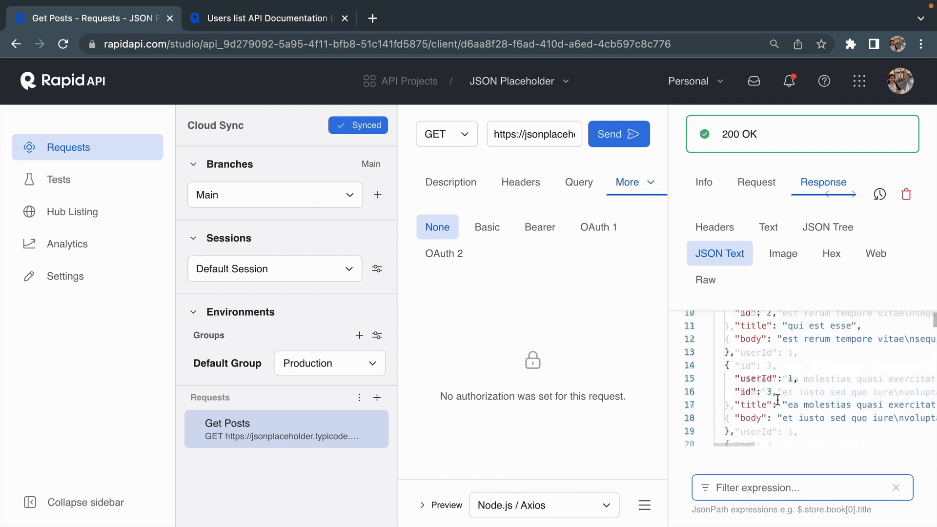
pyautogui.scroll(5, 777, 399)
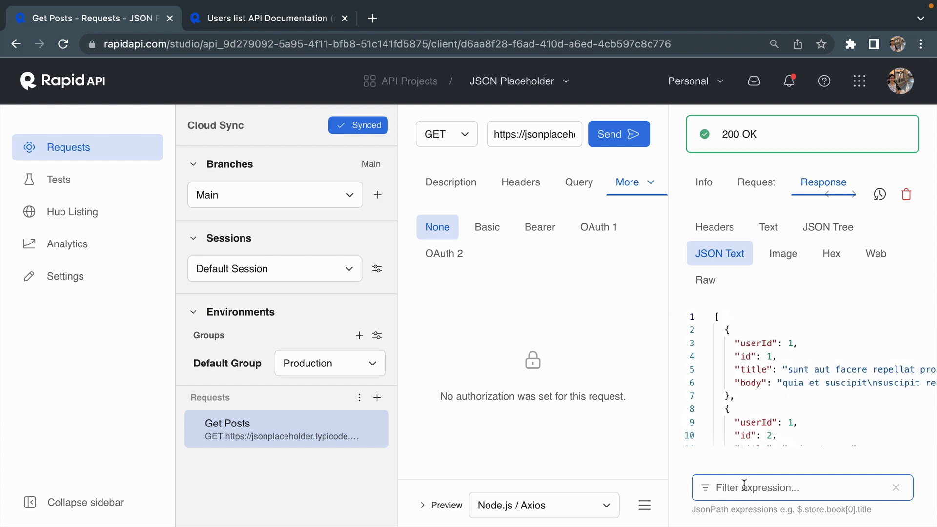
pyautogui.write('$.0')
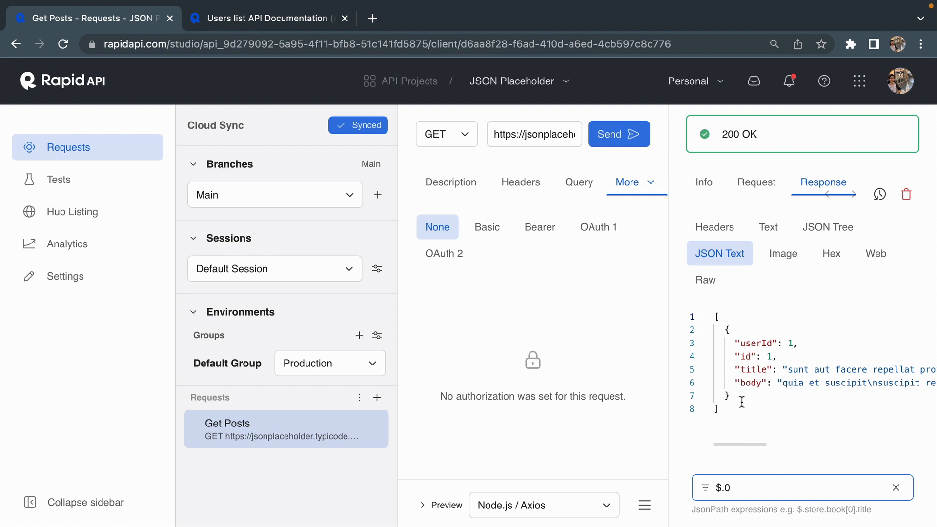
pyautogui.press('BackSpace')
pyautogui.write('76')
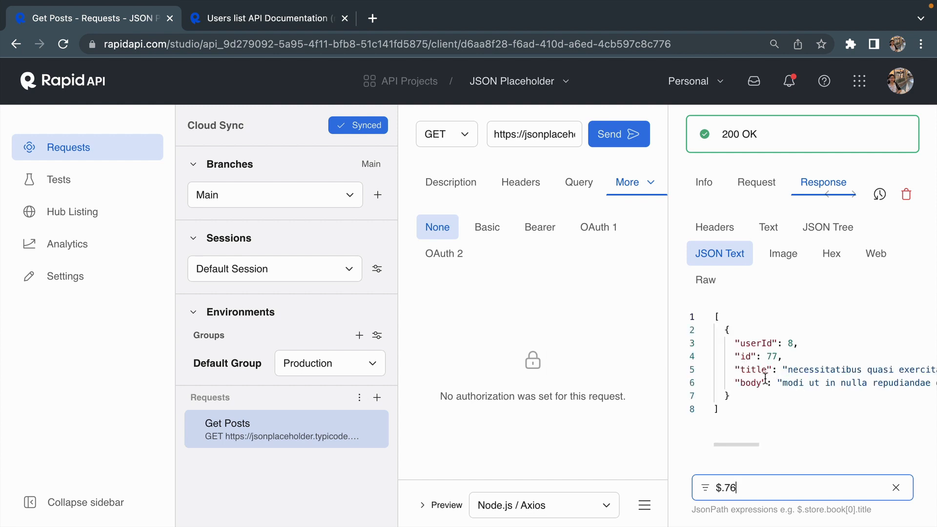
# Return to the API projects overview and open the Users list project.
pyautogui.click(410, 81)
pyautogui.click(185, 251)
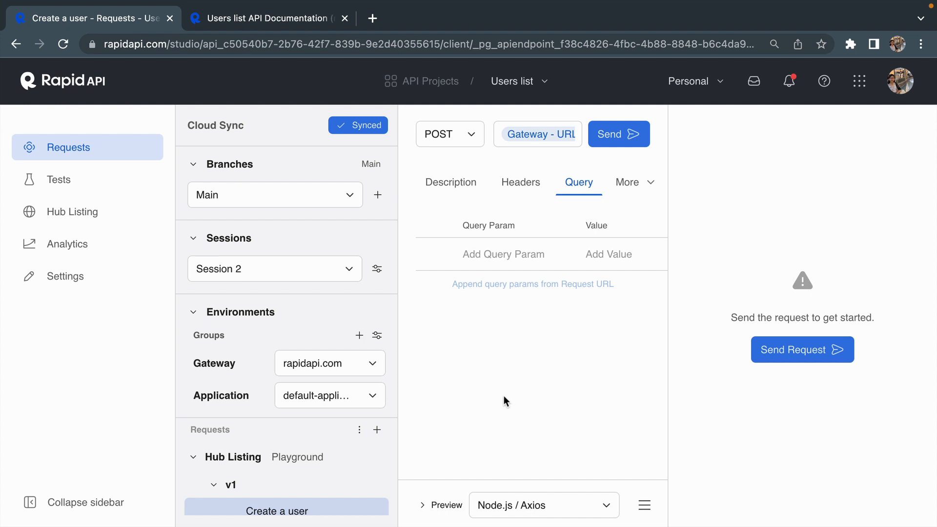
# Browse the code snippet languages for the Create a user request, keep Node.js / Axios, and expand the code preview.
pyautogui.click(602, 512)
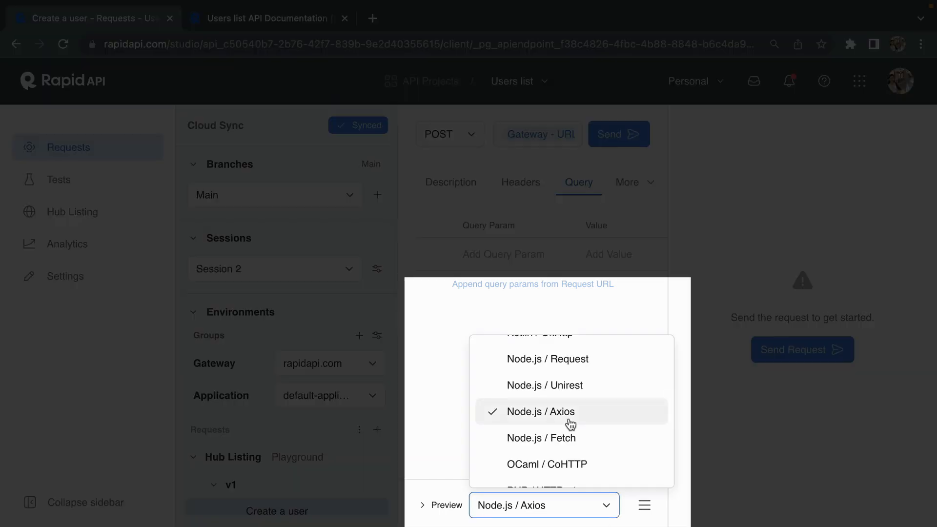
pyautogui.scroll(1, 570, 424)
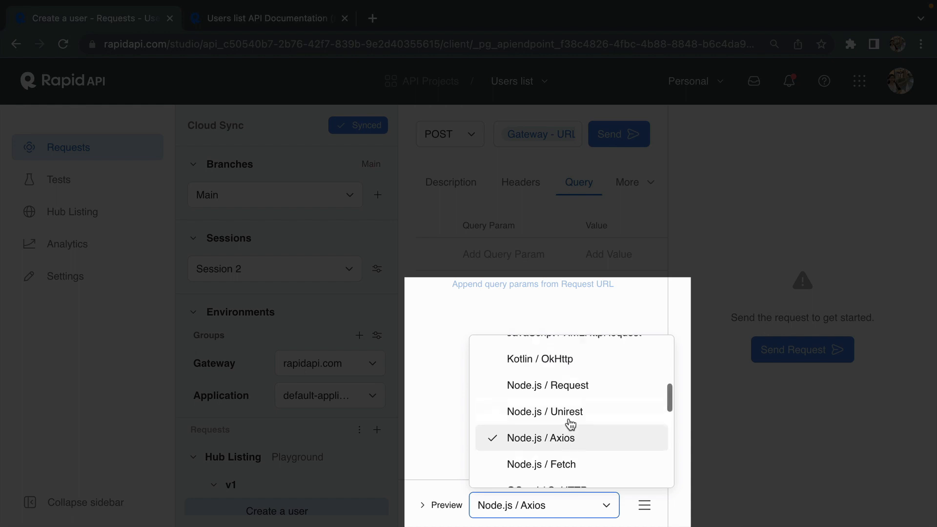
pyautogui.scroll(2, 570, 424)
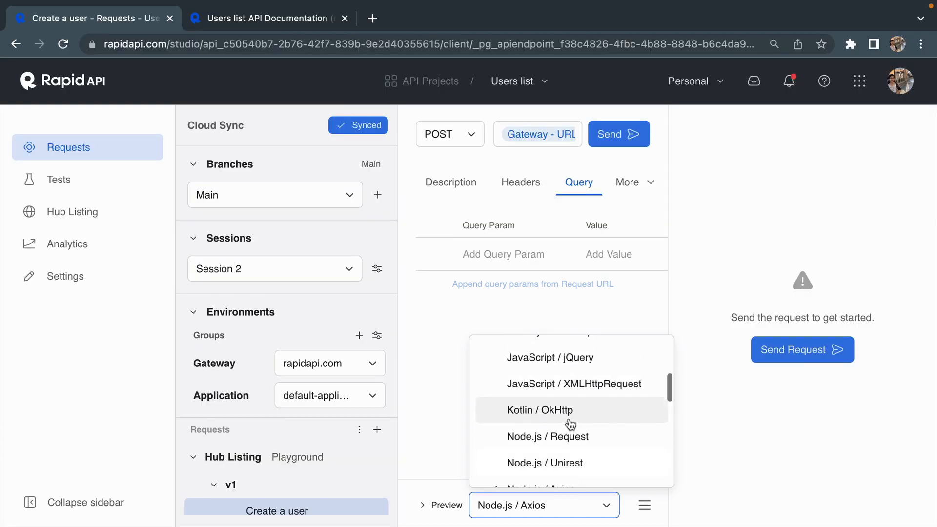
pyautogui.scroll(1, 570, 423)
pyautogui.scroll(1, 570, 424)
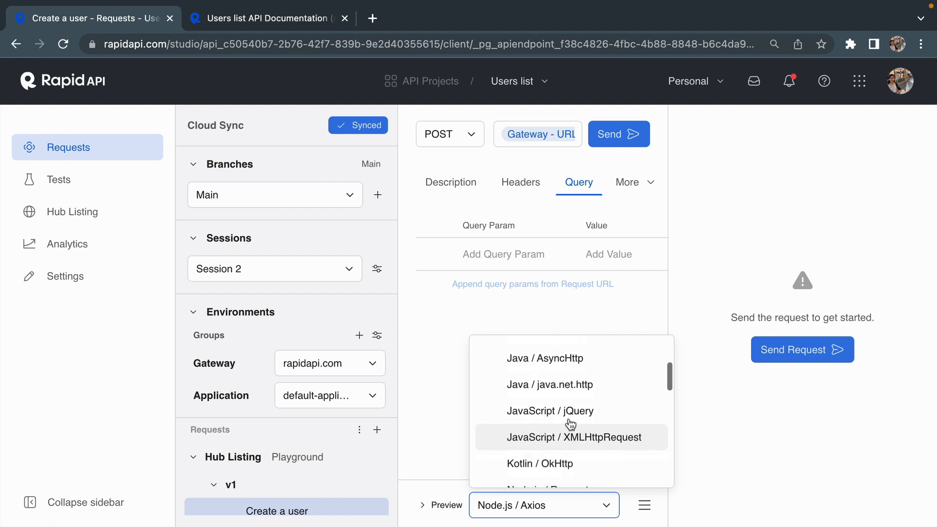
pyautogui.scroll(-3, 570, 423)
pyautogui.scroll(6, 570, 423)
pyautogui.scroll(1, 570, 423)
pyautogui.scroll(-10, 561, 422)
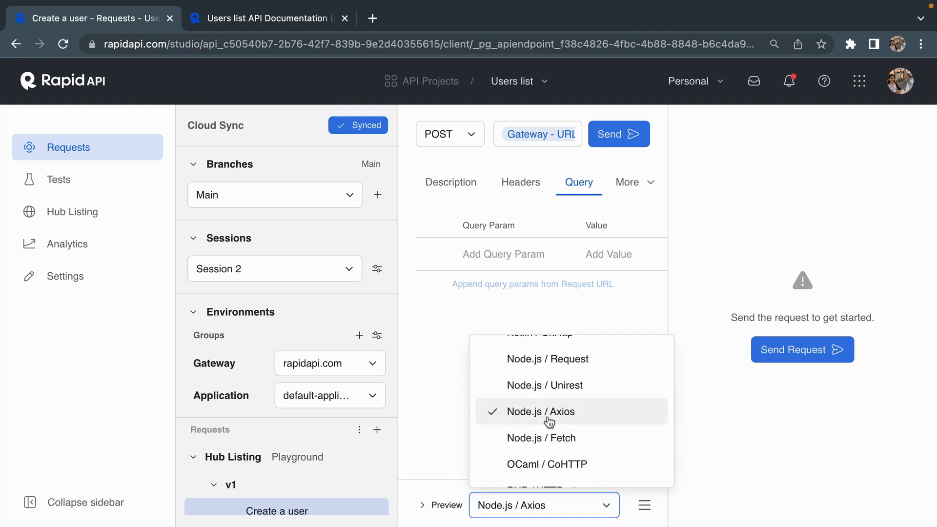
pyautogui.click(549, 418)
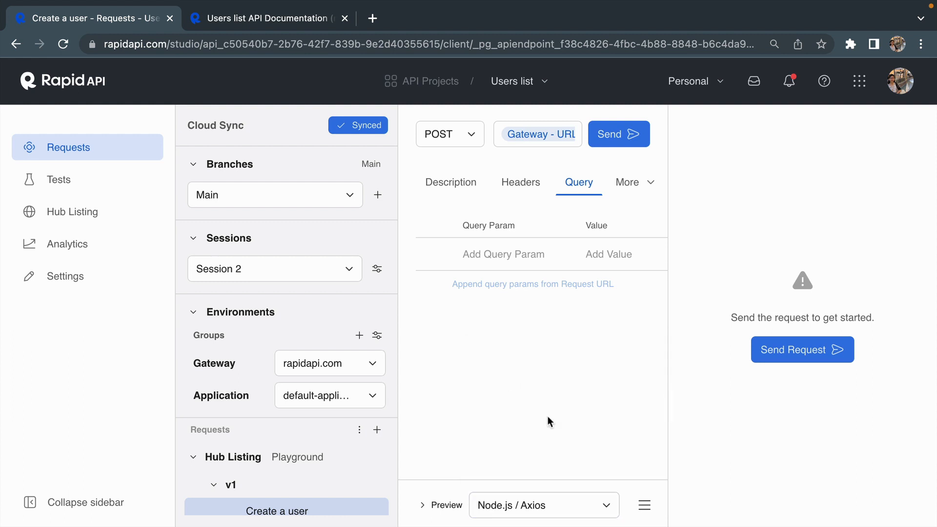
pyautogui.click(444, 505)
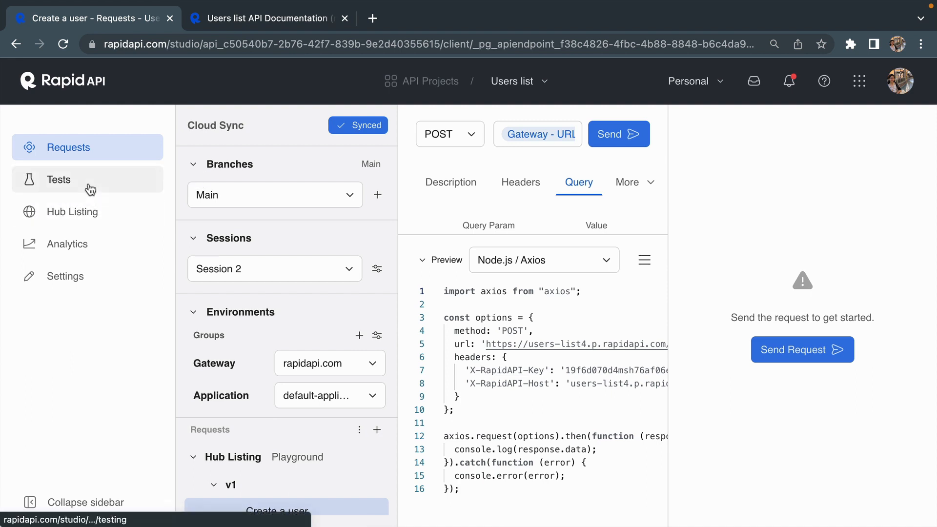
# Open the Tests page of the Users list project.
pyautogui.click(58, 182)
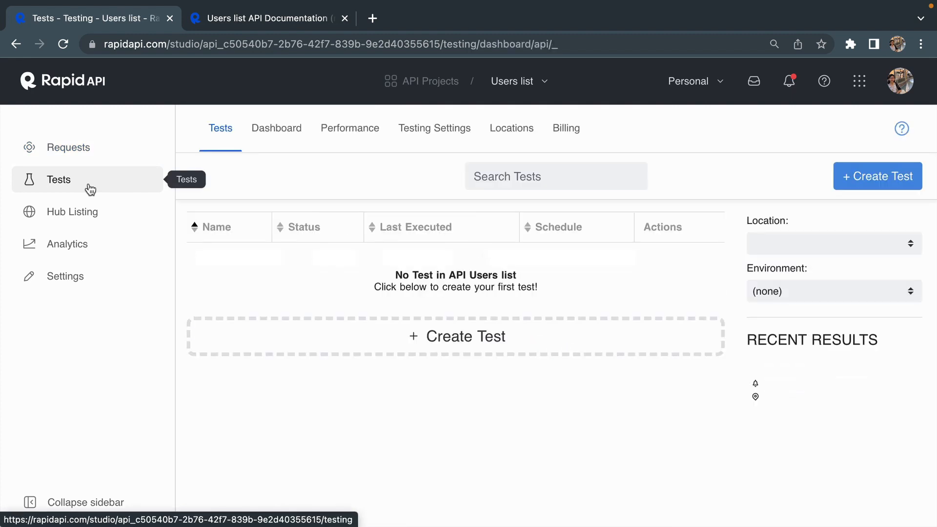